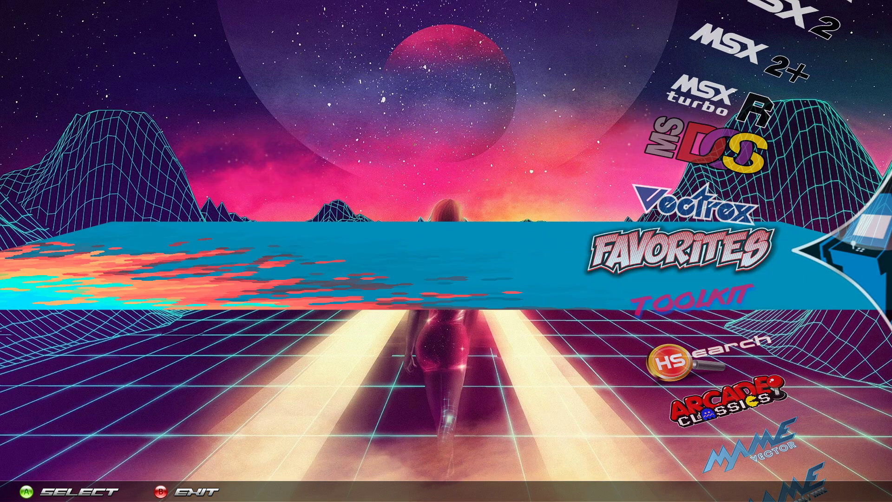
Step: Enter the FAVORITES system from the main wheel to show its Favorites Manager entry
key("Return")
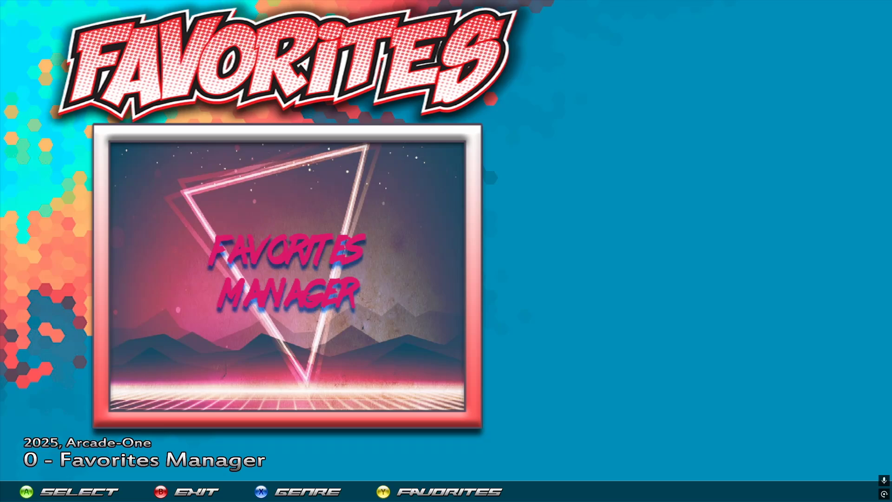
Step: Search 'nintend' and add 10-Yard Fight (USA, Europe) from Nintendo Entertainment System to favorites, then finish
key("space")
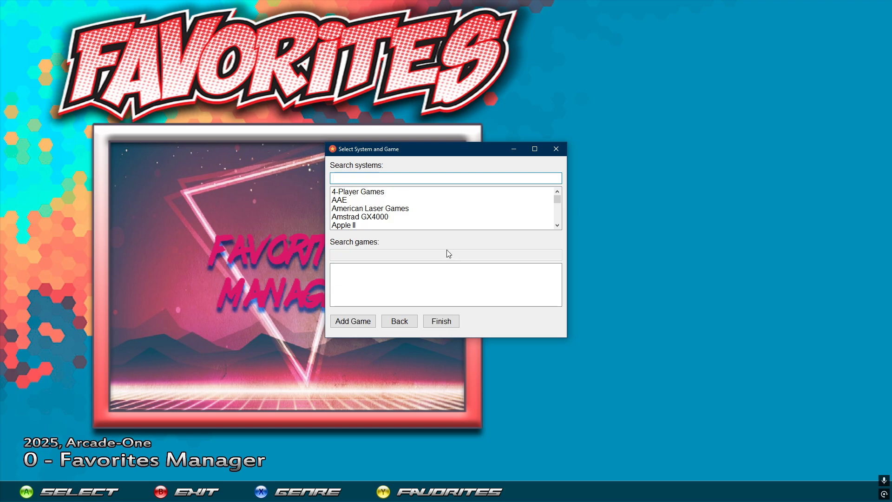
scroll(355, 195, "down", 3)
scroll(372, 204, "up", 3)
type("nintendo")
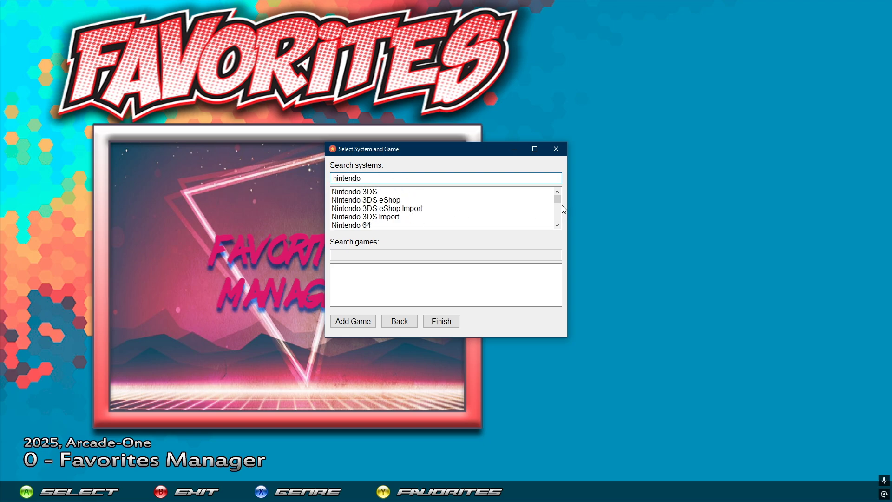
scroll(558, 202, "down", 2)
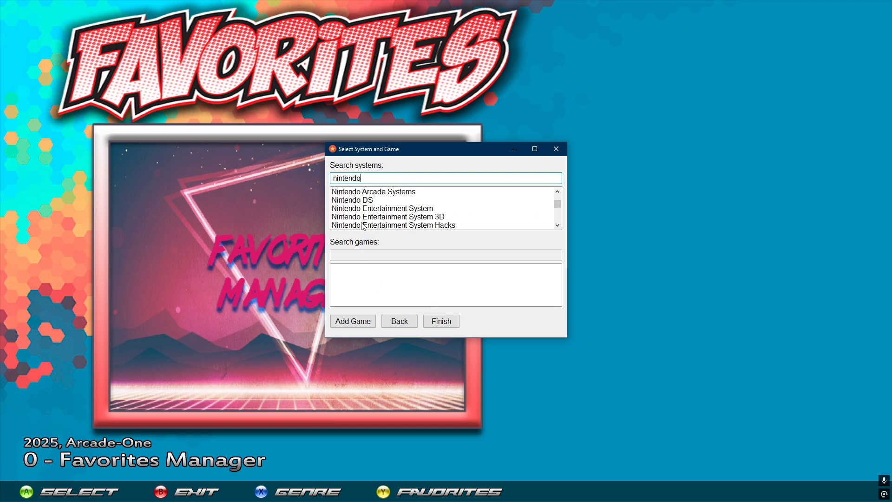
left_click(402, 210)
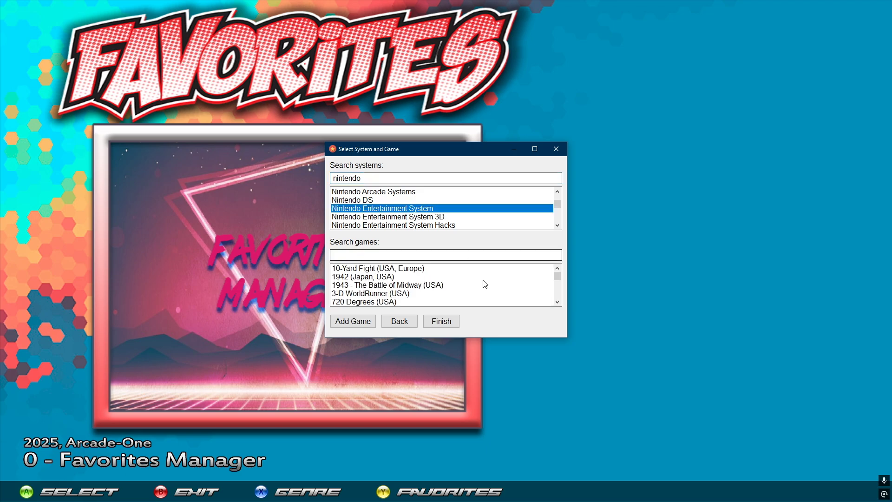
left_click(347, 269)
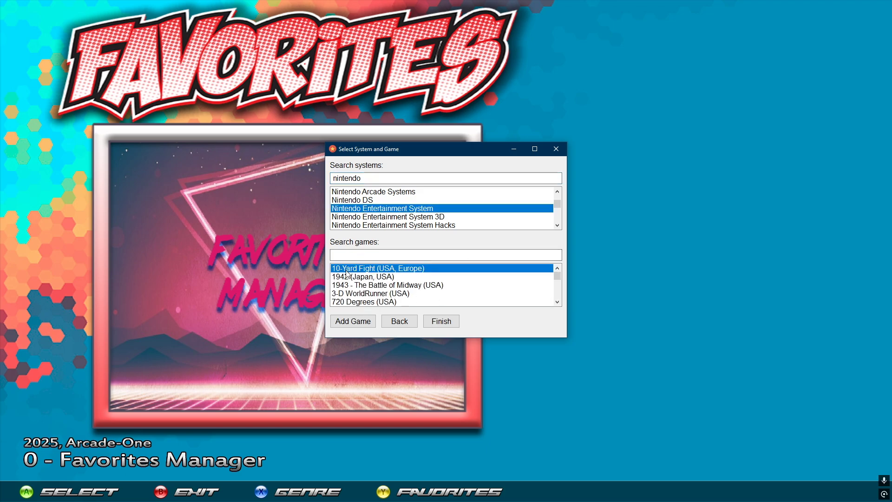
left_click(358, 325)
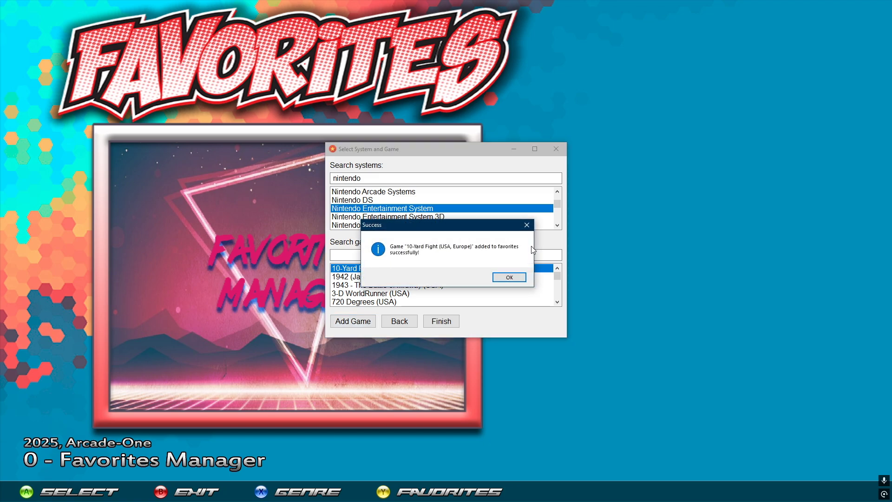
left_click(507, 278)
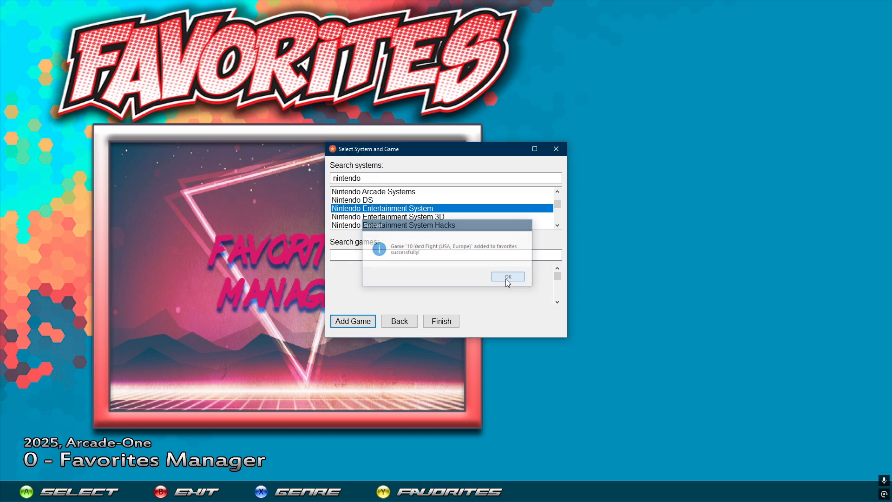
left_click(440, 321)
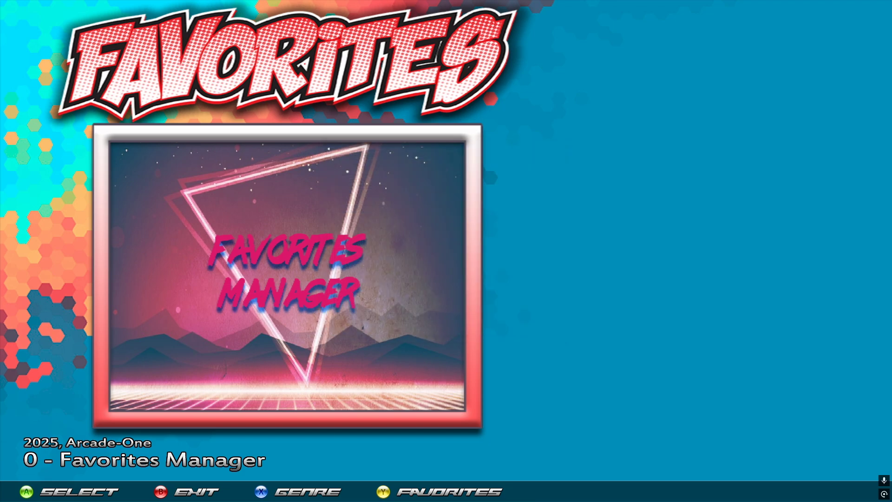
Step: Exit and re-enter Favorites to reload it, returning to the Favorites Manager entry
key("Escape")
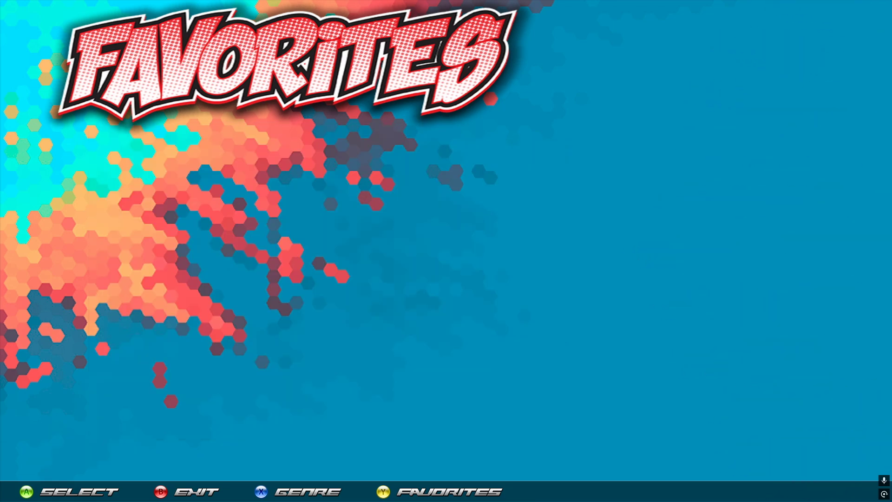
key("Return")
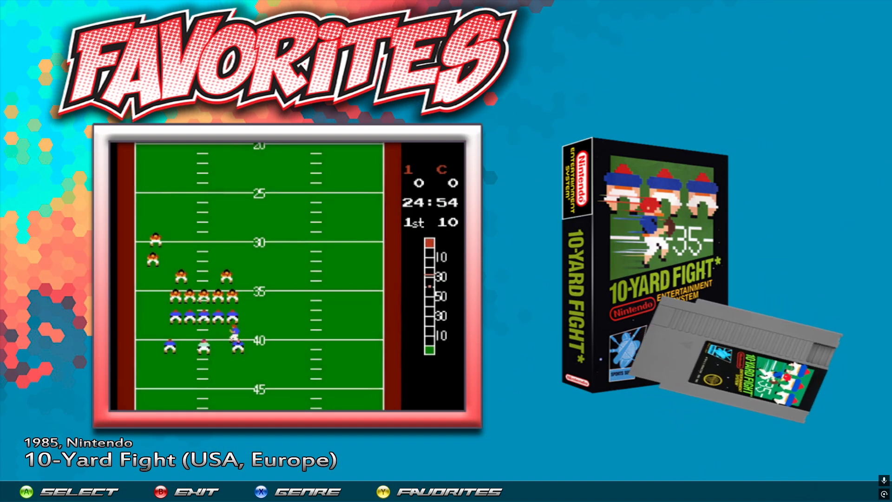
key("Down")
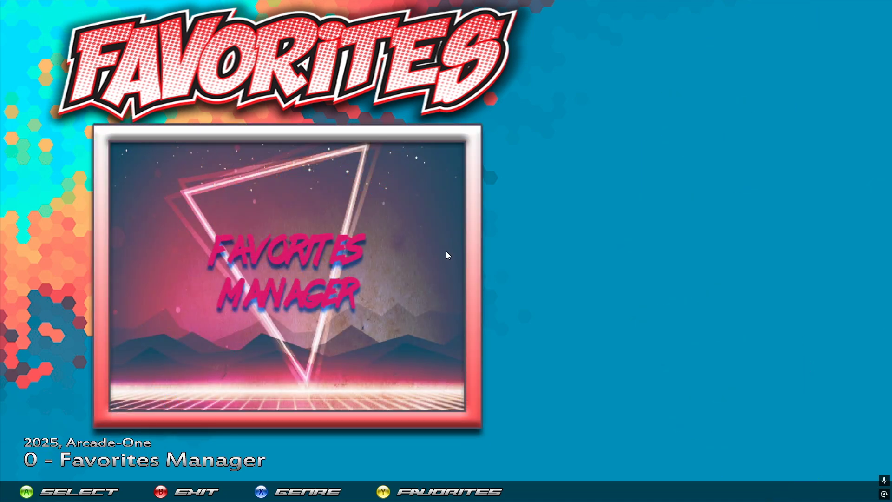
Step: Add the Wii U game Adventure Time (USA) to favorites via a 'wii u' system search
key("Return")
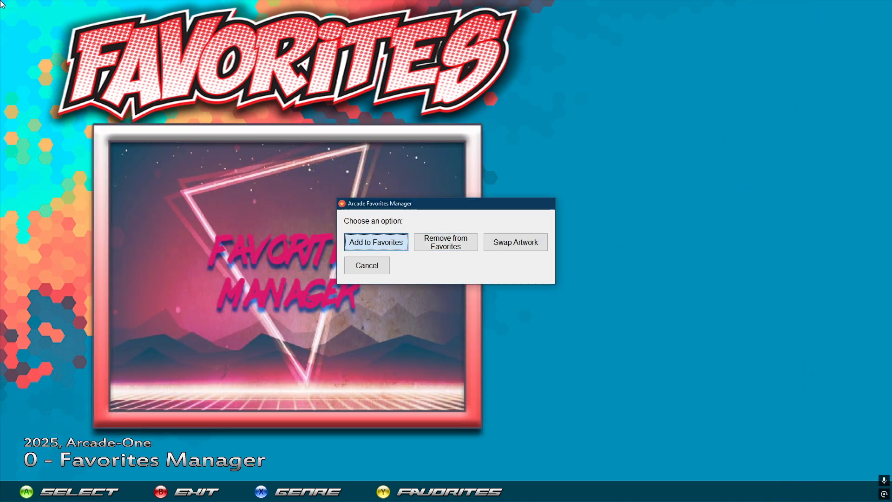
key("Return")
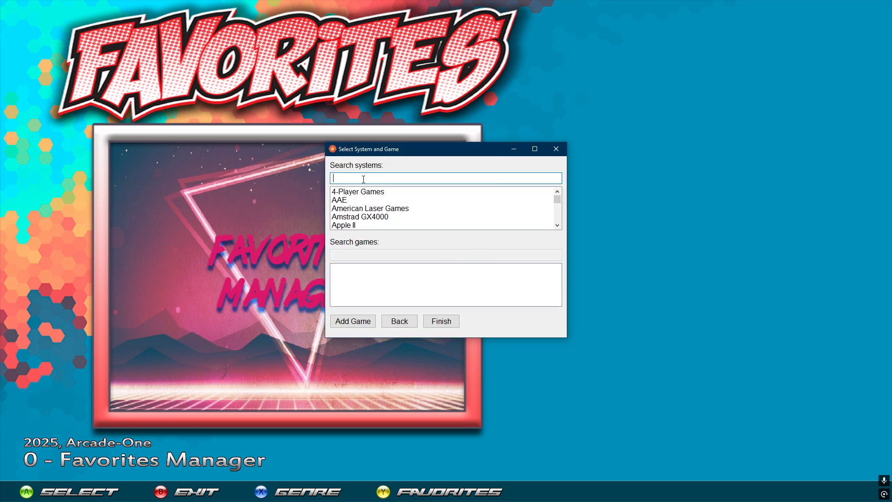
type("wii u")
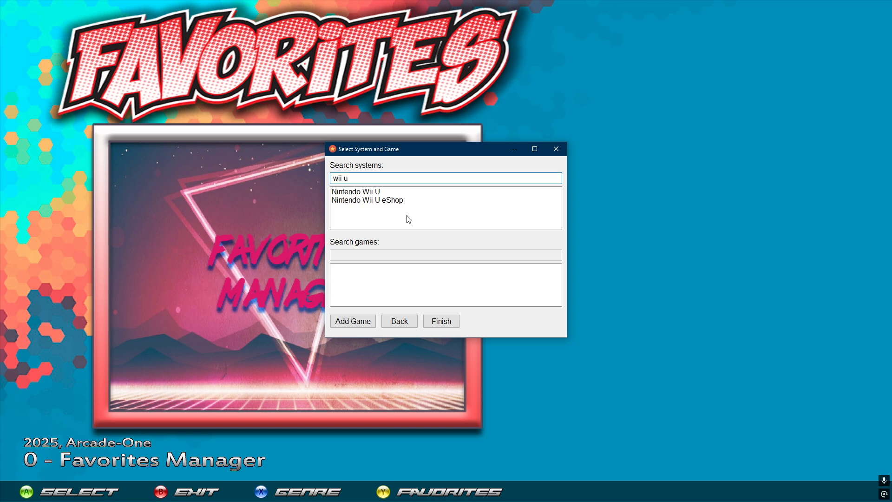
left_click(372, 193)
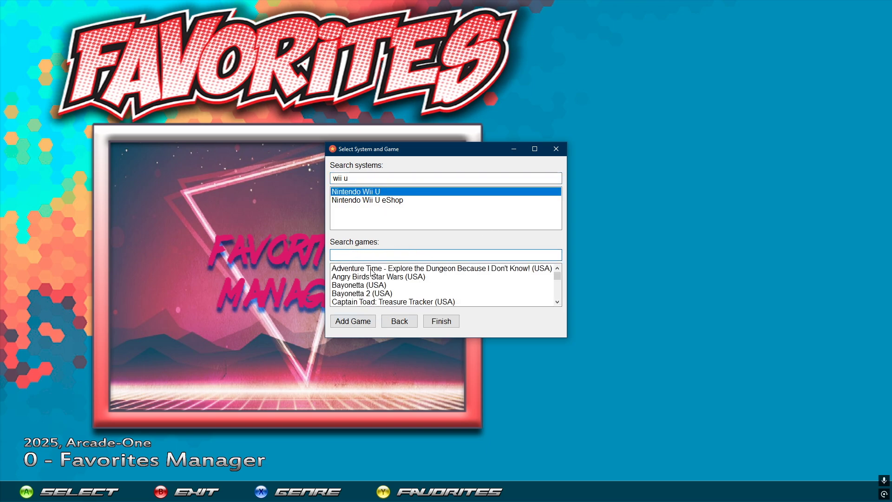
left_click(371, 269)
left_click(366, 323)
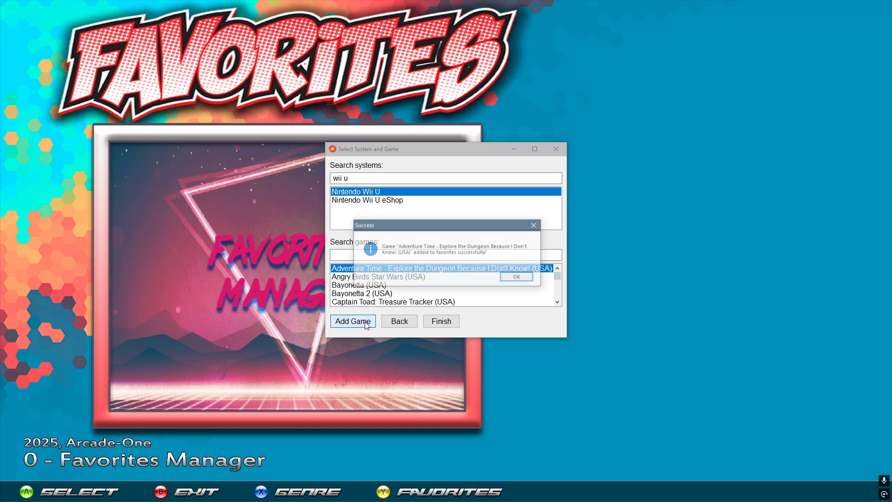
left_click(519, 277)
left_click(374, 178)
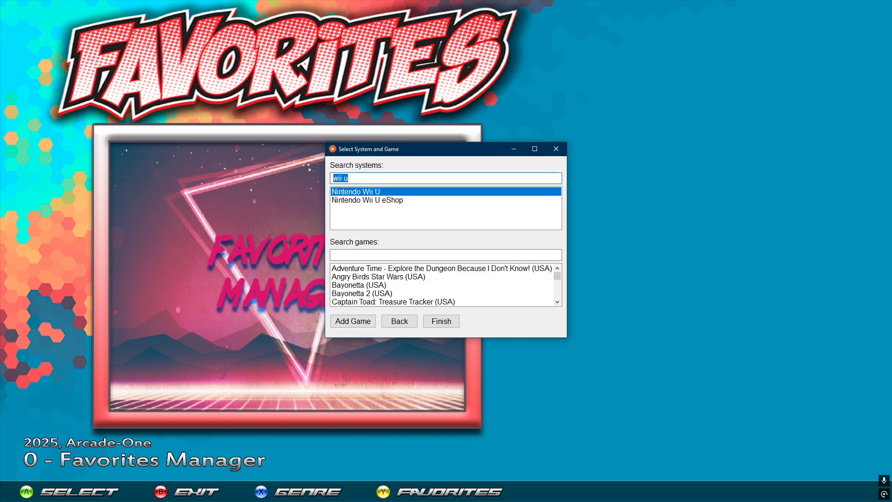
Step: Pick MAME via a 'mame' search and add New Zero Team, found by 'new zer', to favorites
type("mame")
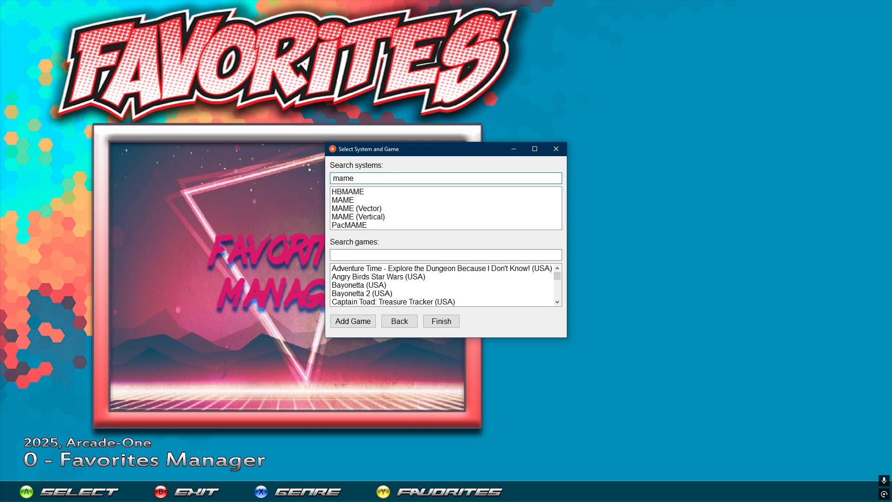
left_click(367, 201)
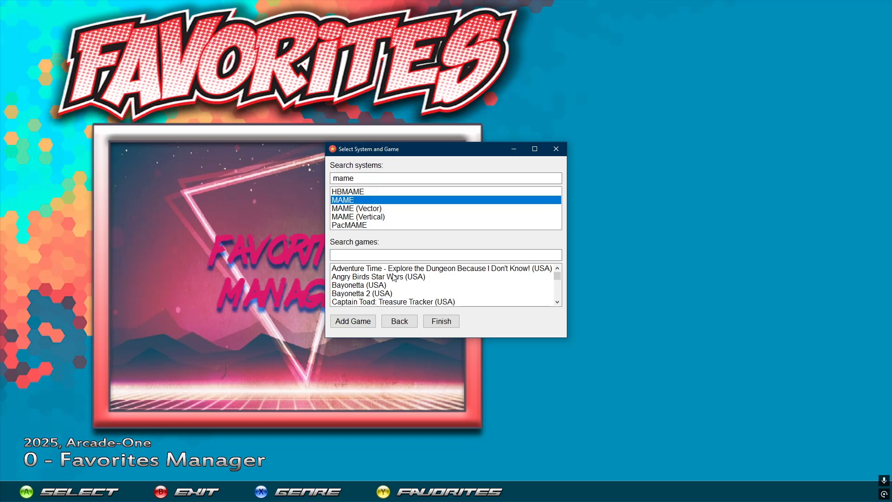
left_click(338, 258)
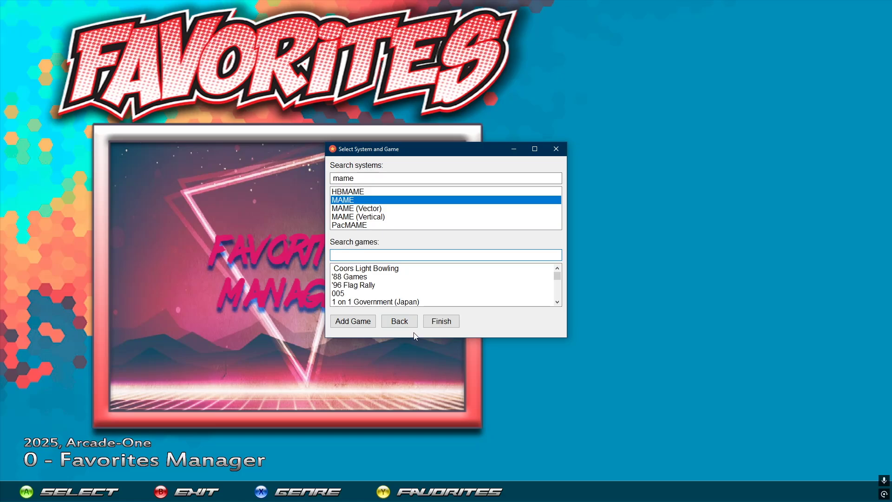
type("new zer")
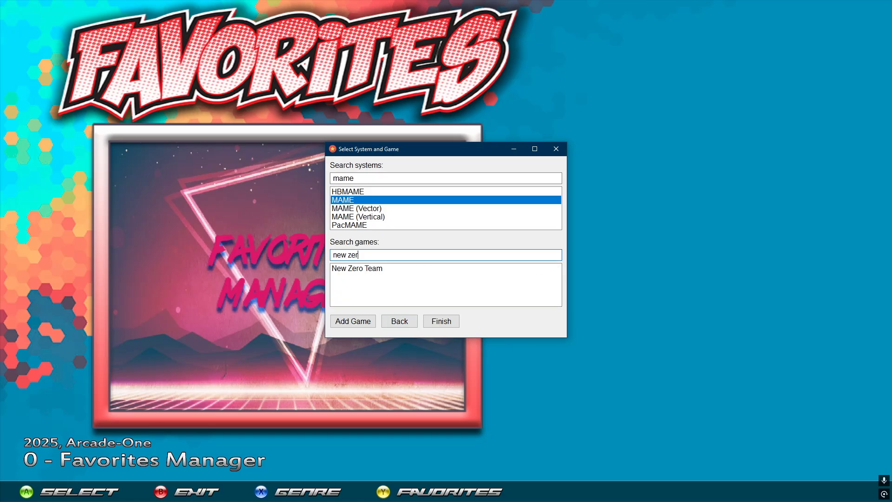
left_click(348, 270)
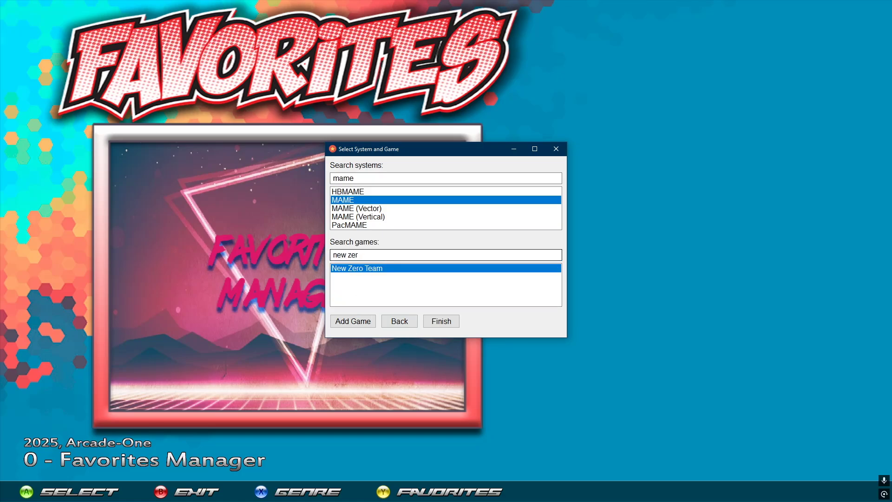
left_click(360, 322)
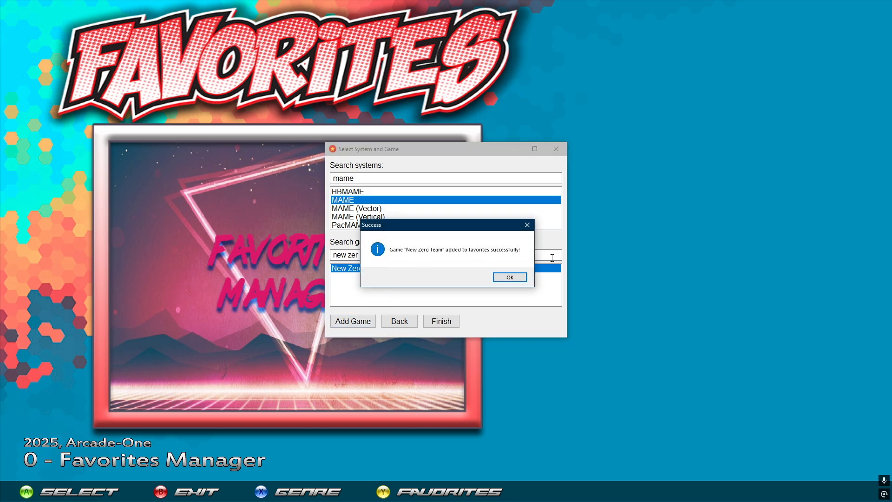
left_click(519, 277)
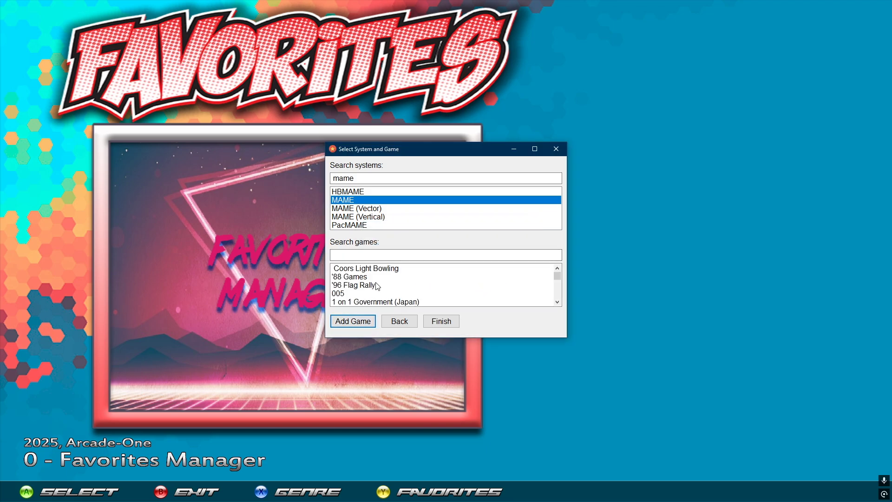
Step: Find Amidar (bootleg, set 2) with 'amida' in MAME, add it to favorites, and finish
scroll(389, 287, "down", 2)
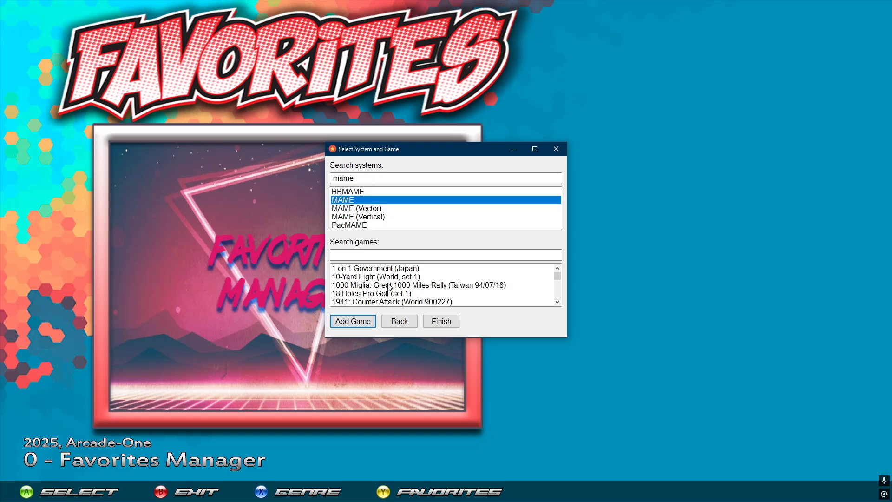
scroll(389, 287, "up", 2)
left_click(381, 255)
type("amida")
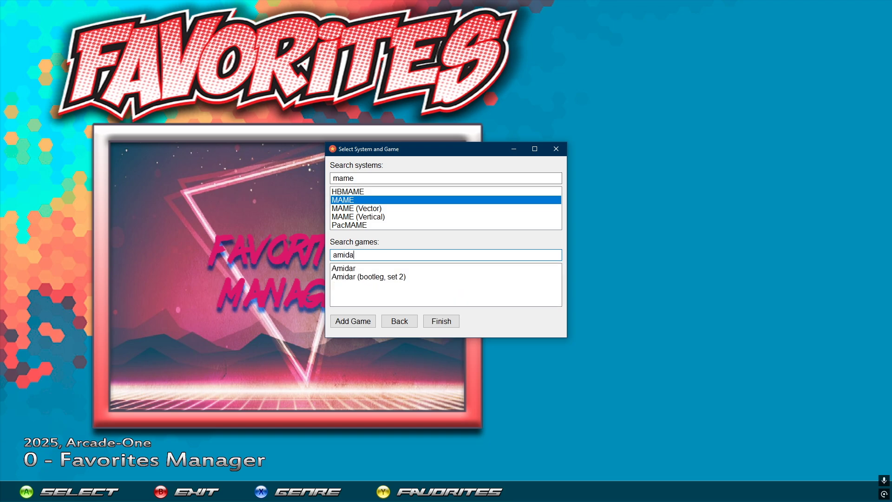
left_click(383, 277)
left_click(355, 320)
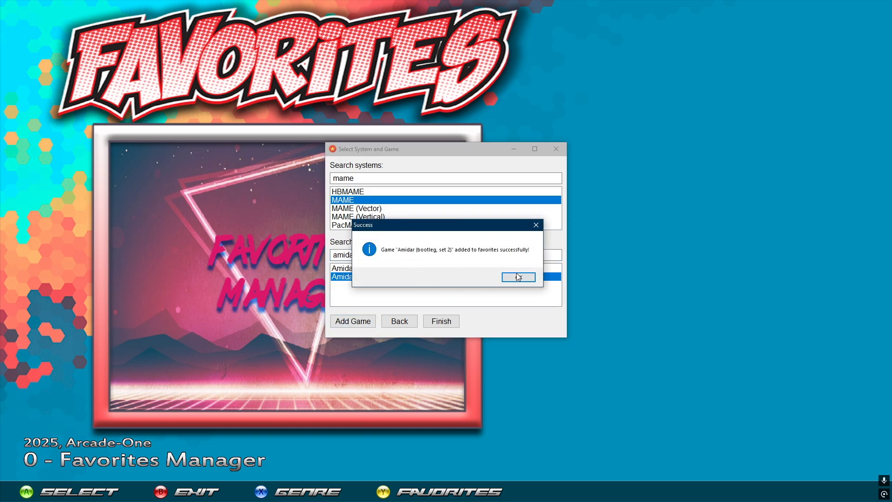
left_click(516, 277)
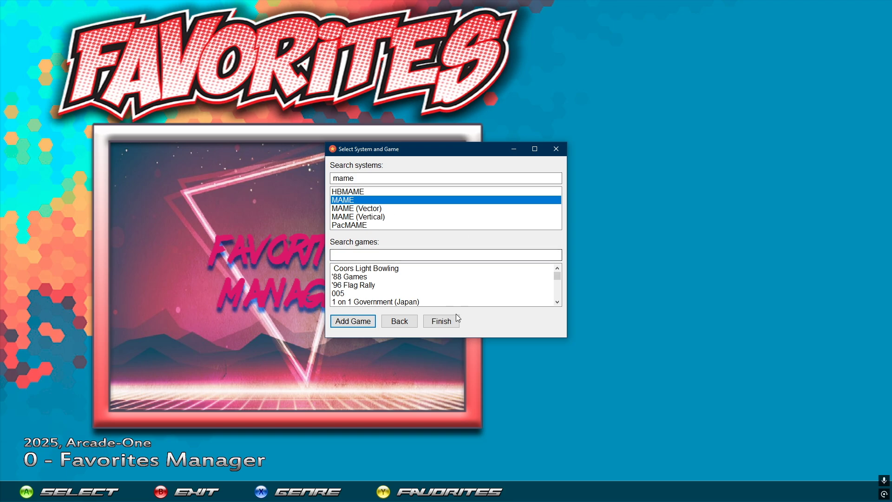
left_click(441, 321)
Step: Reload Favorites, browse past 10-Yard Fight and Adventure Time, then launch Favorites Manager
key("Escape")
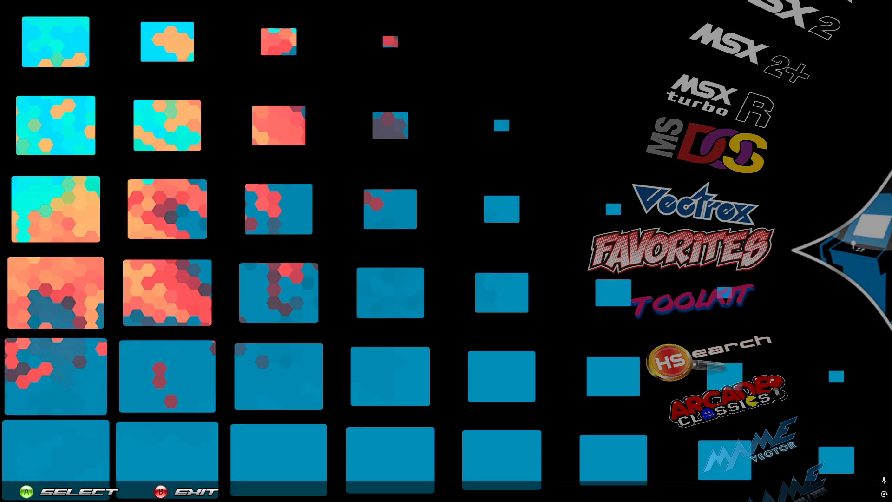
key("Return")
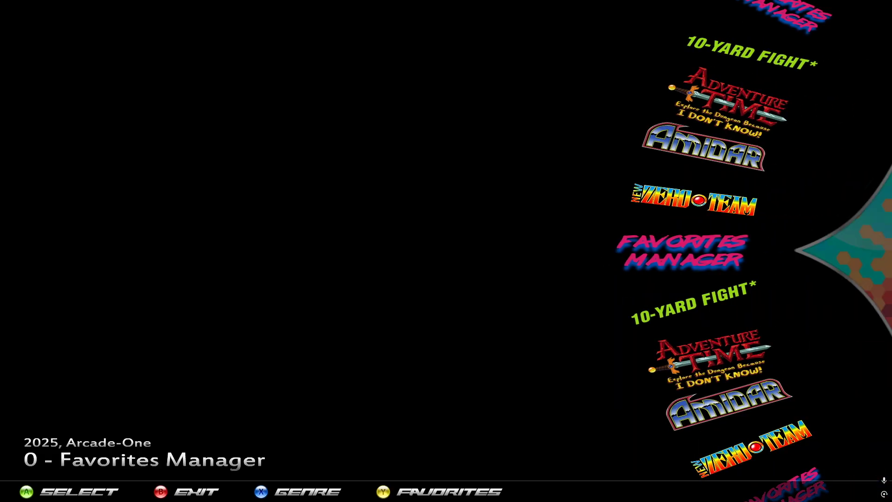
key("Down")
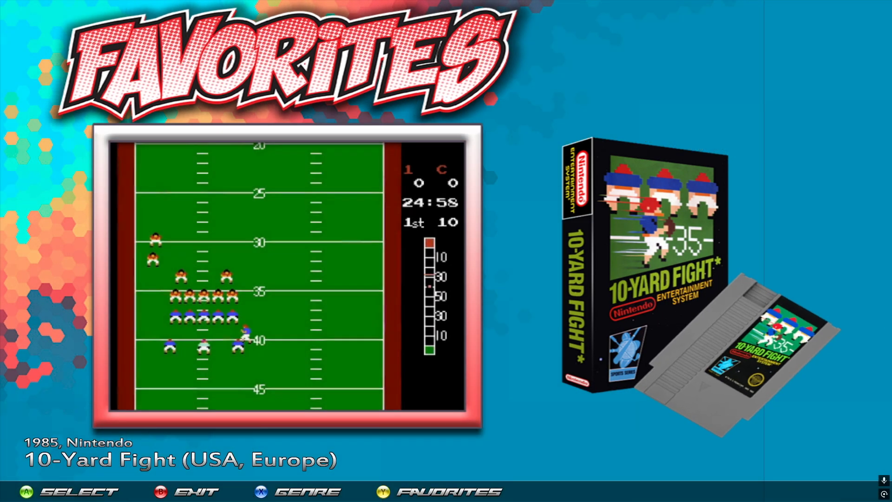
key("Down")
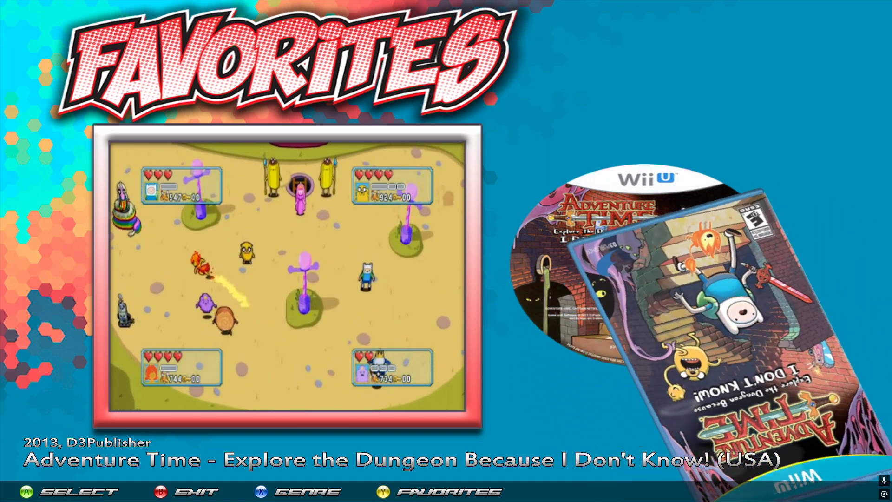
key("Up")
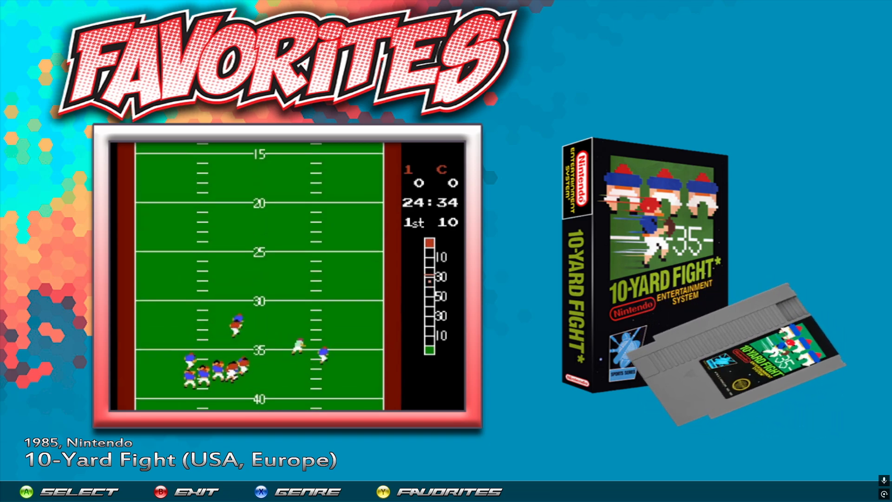
key("Up")
key("Return")
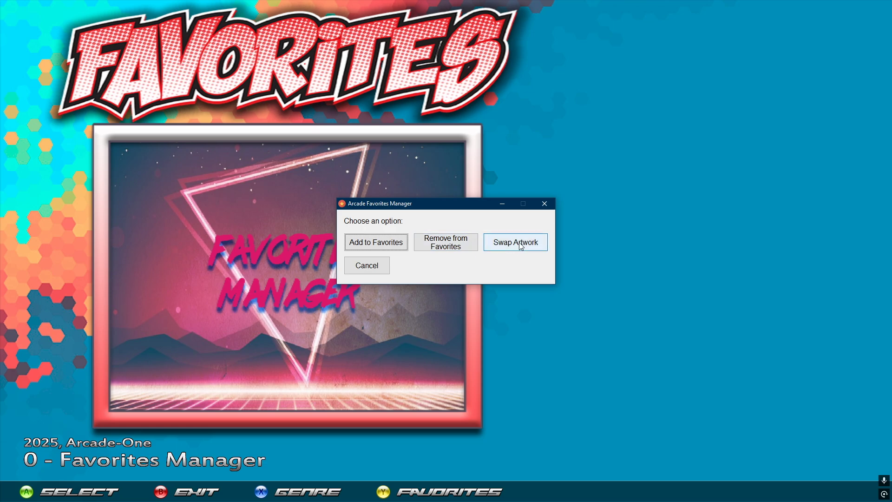
Step: Swap the artwork for Adventure Time and close the Swap Artwork window
left_click(522, 247)
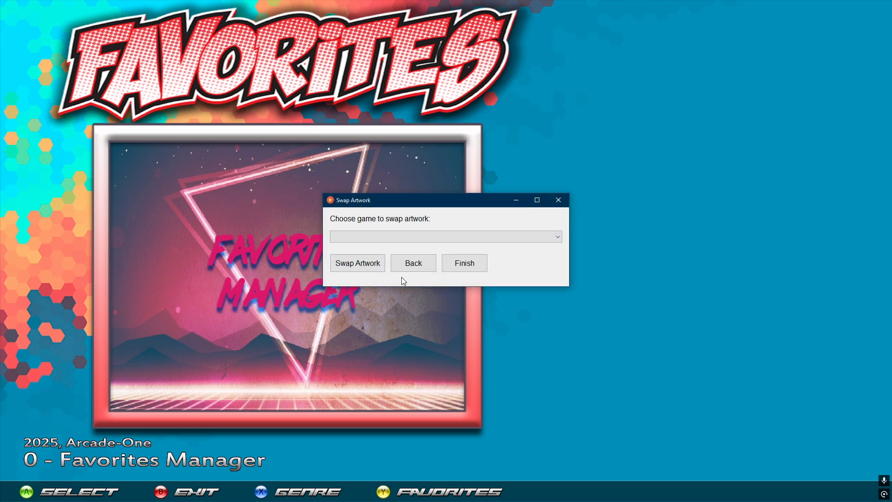
left_click(411, 235)
left_click(358, 253)
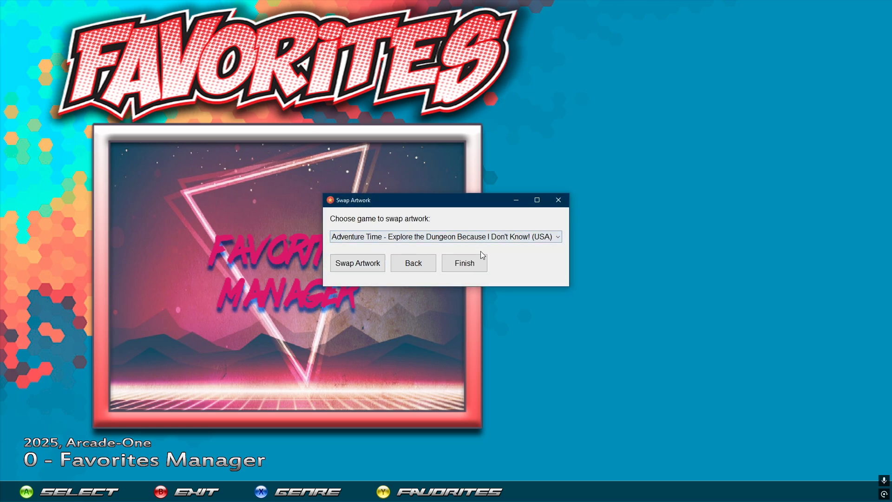
left_click(370, 267)
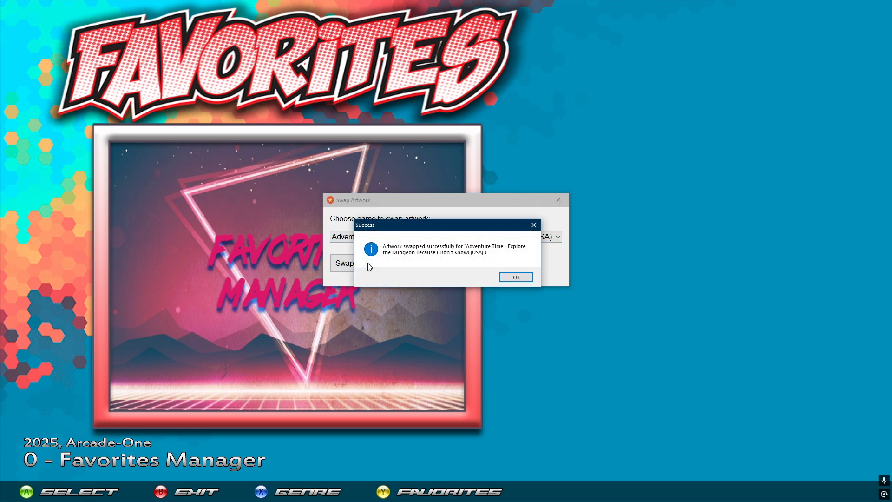
left_click(521, 276)
left_click(455, 270)
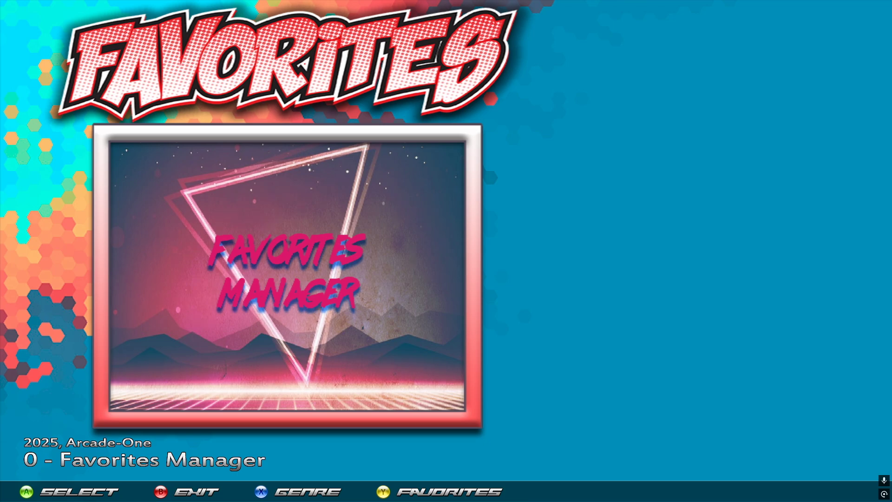
Step: Check Adventure Time's new Wii U box-and-disc artwork, then reopen Favorites Manager
key("Down")
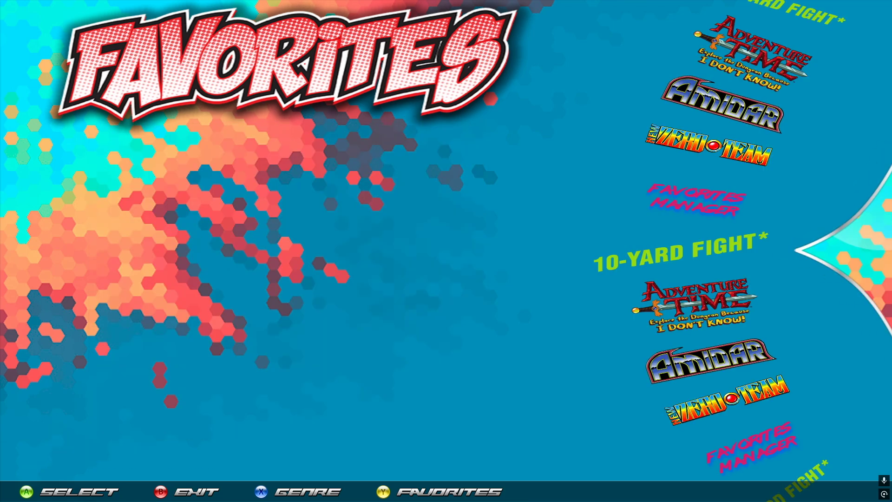
key("Down")
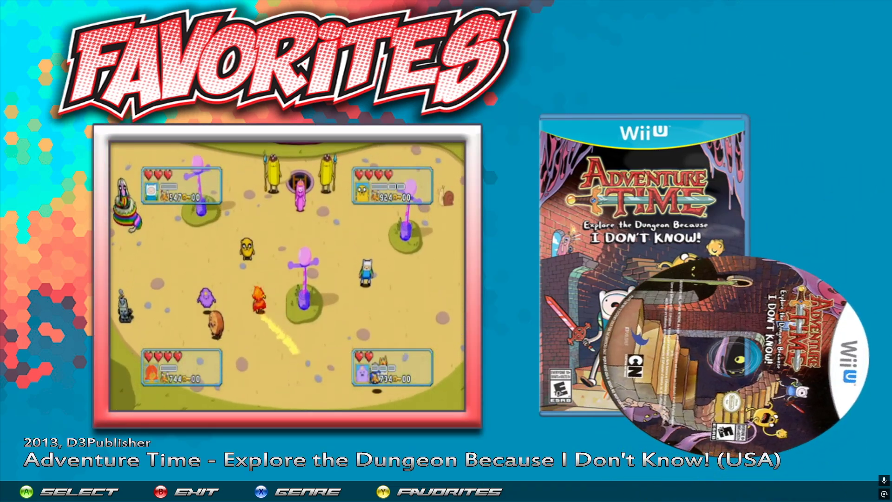
key("Up")
key("Up")
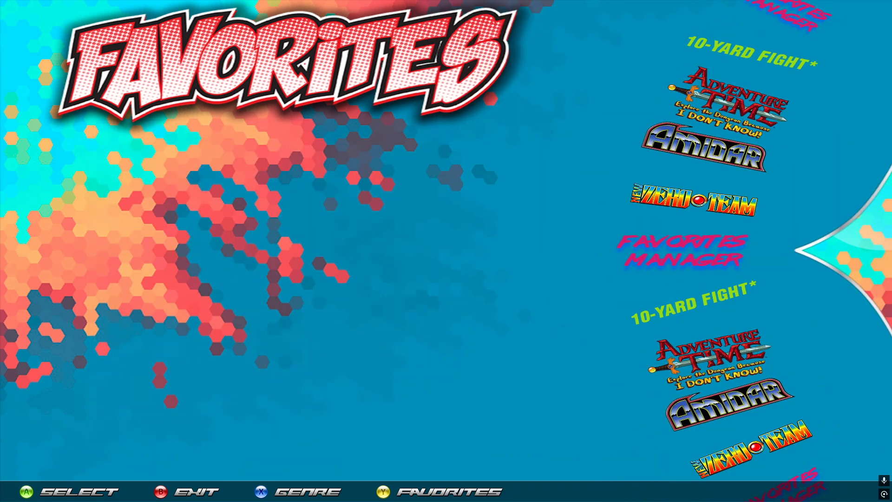
key("Return")
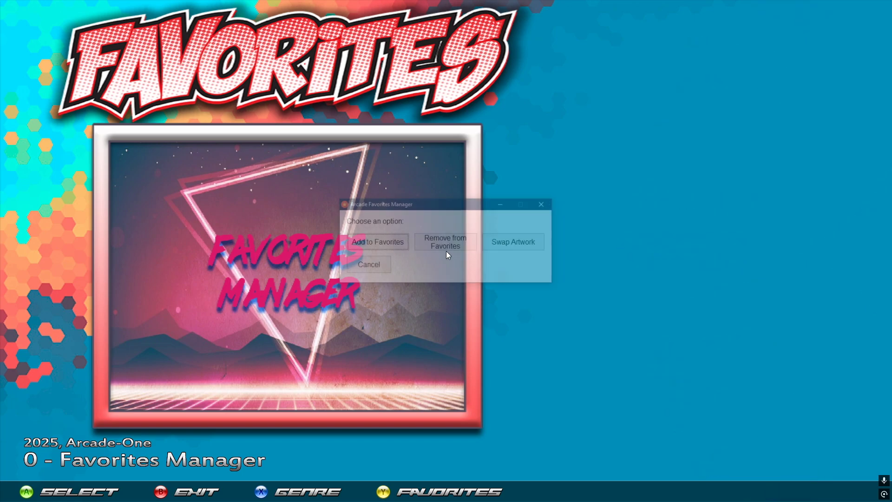
Step: Remove New Zero Team from favorites, confirming the removal and acknowledging the success message
left_click(450, 250)
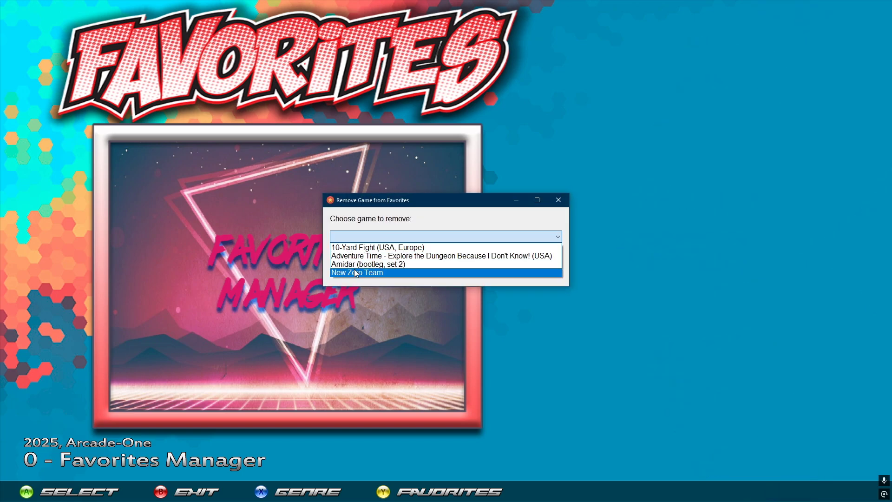
left_click(353, 272)
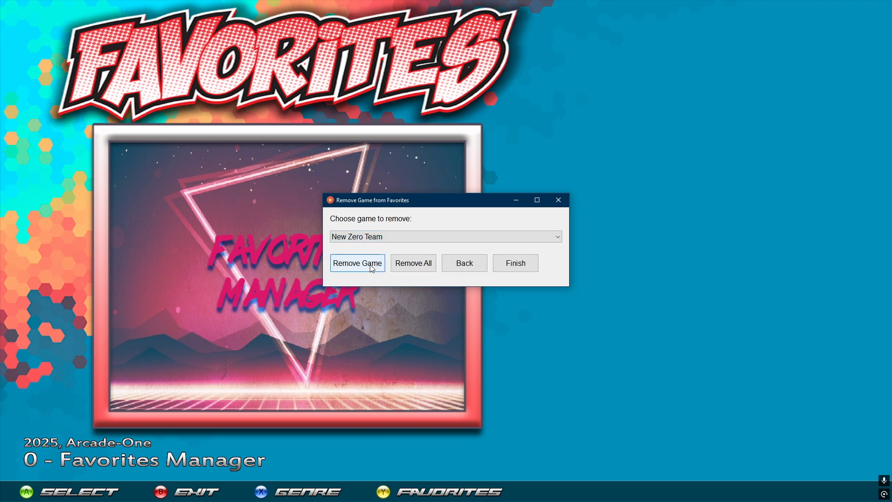
left_click(372, 265)
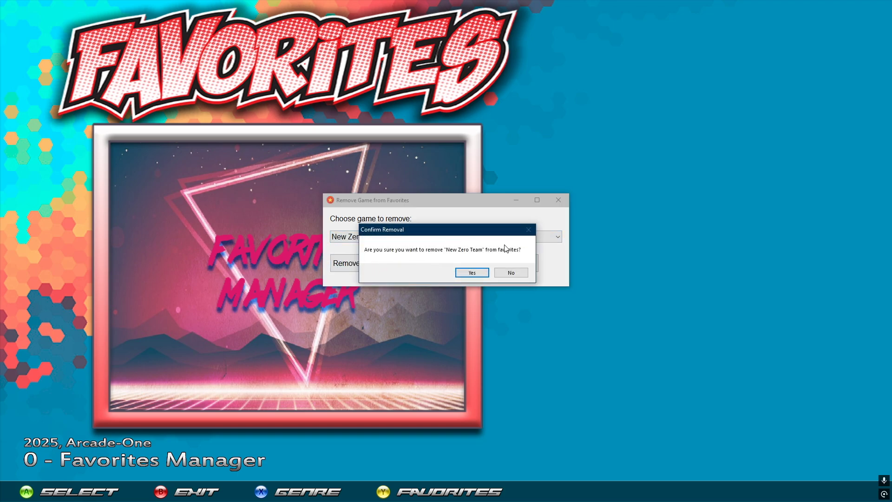
left_click(472, 272)
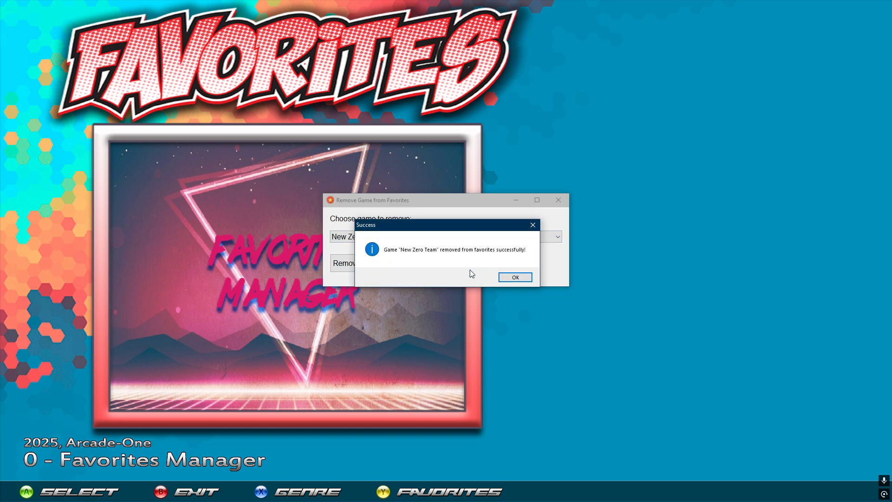
left_click(515, 277)
left_click(515, 263)
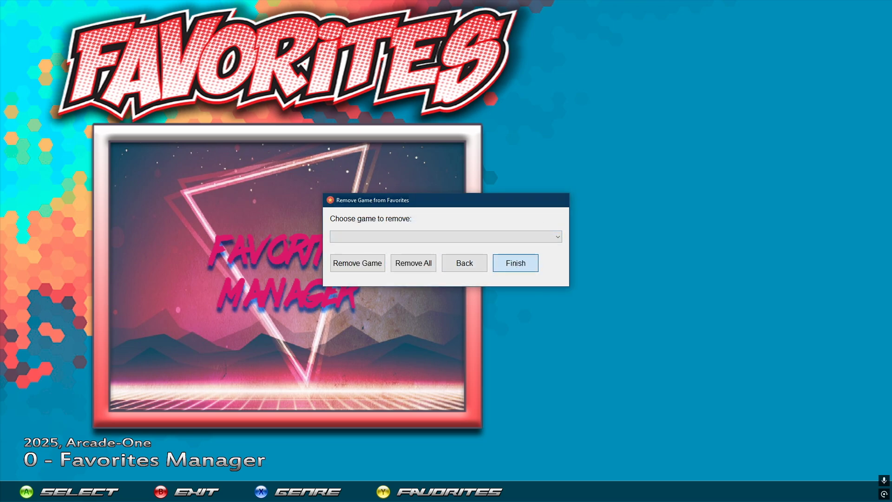
Step: Reload the Favorites wheel, now listing only 10-Yard Fight, Adventure Time and Amidar, and reopen Favorites Manager
key("Escape")
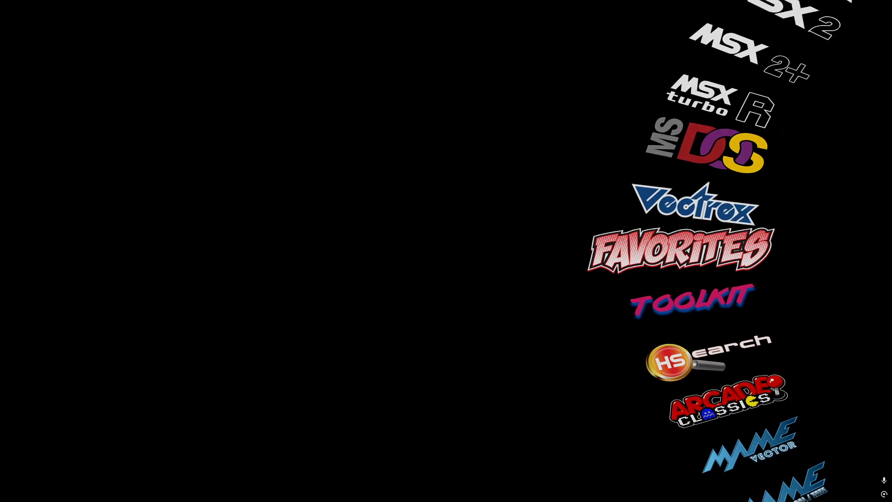
key("Up")
key("Down")
key("Down")
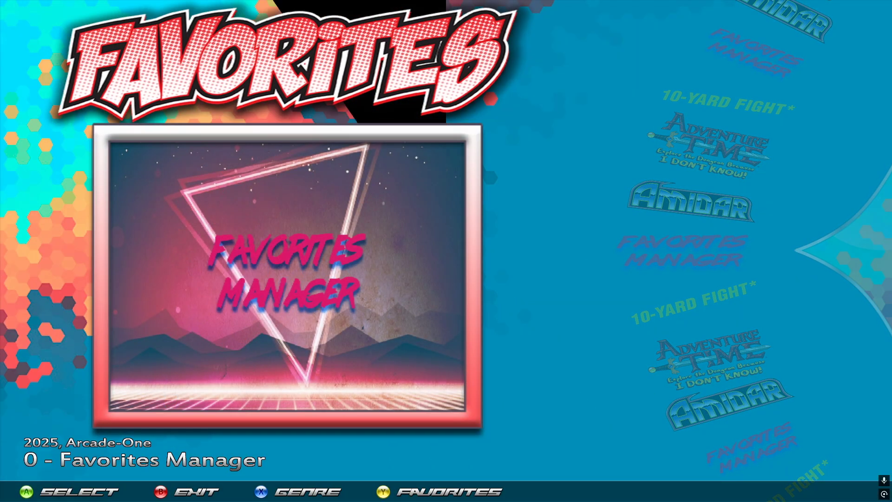
key("Return")
Step: Clear every game from favorites with Remove All, confirming the prompts, then leave Favorites to reload it
left_click(458, 247)
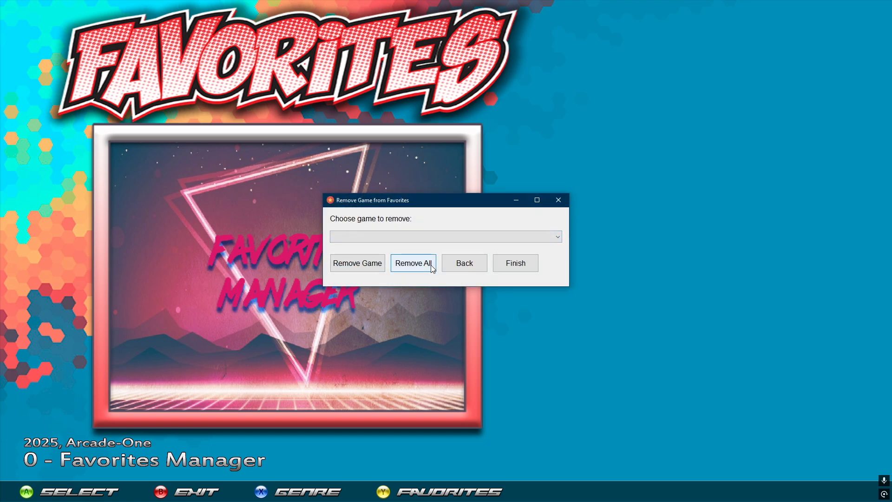
left_click(431, 265)
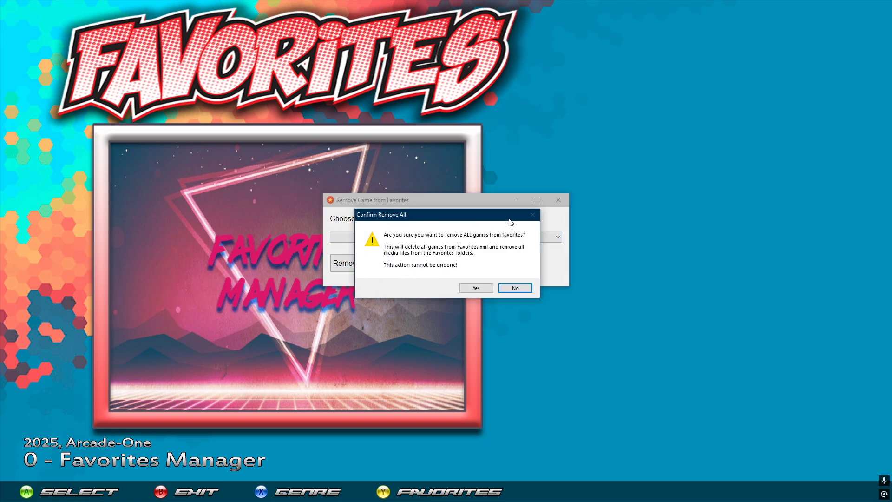
left_click(476, 287)
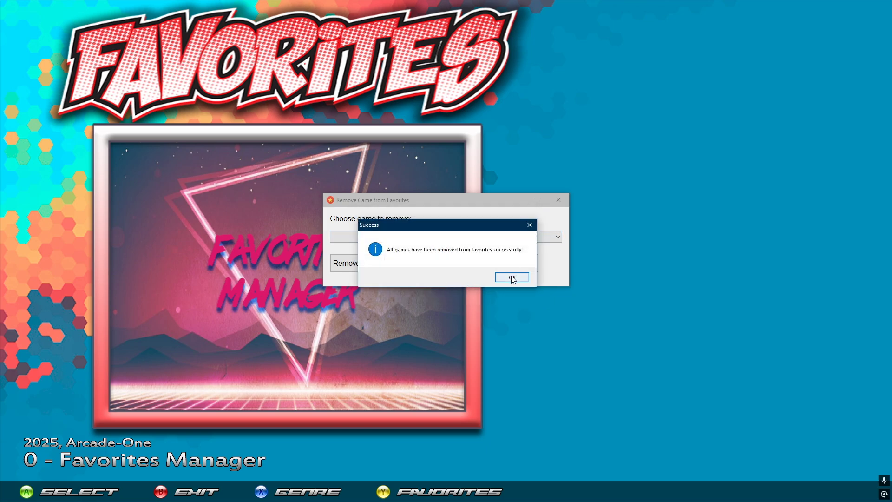
left_click(512, 278)
key("Escape")
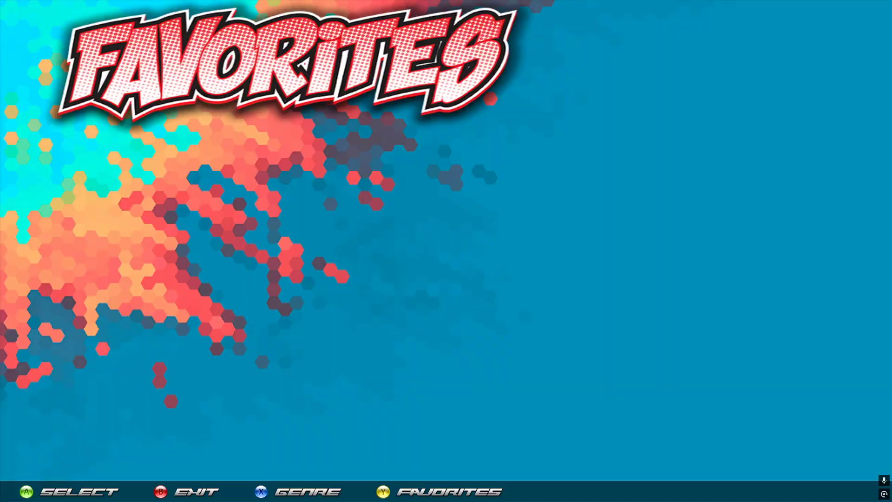